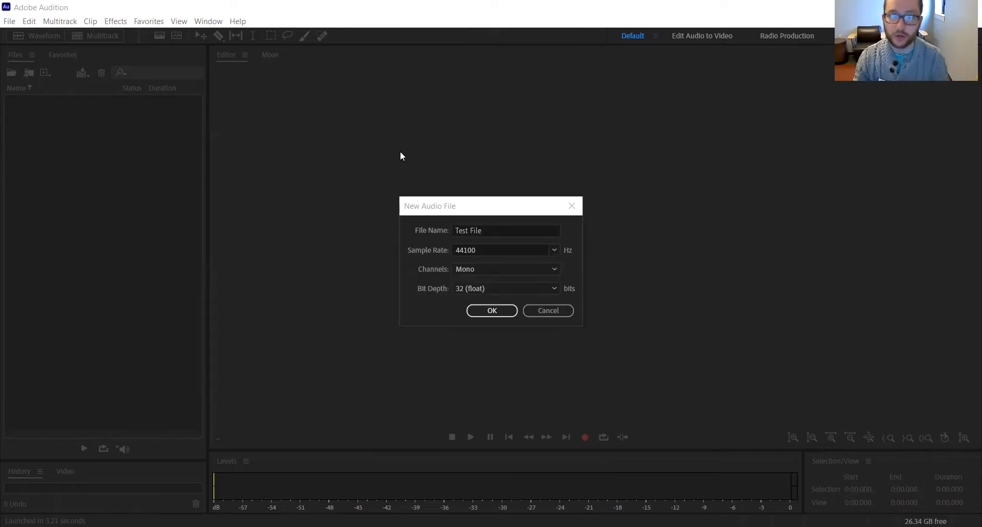
# Create a new mono audio file named Test File at 44100 Hz and 32 (float) bit depth
pyautogui.click(469, 289)
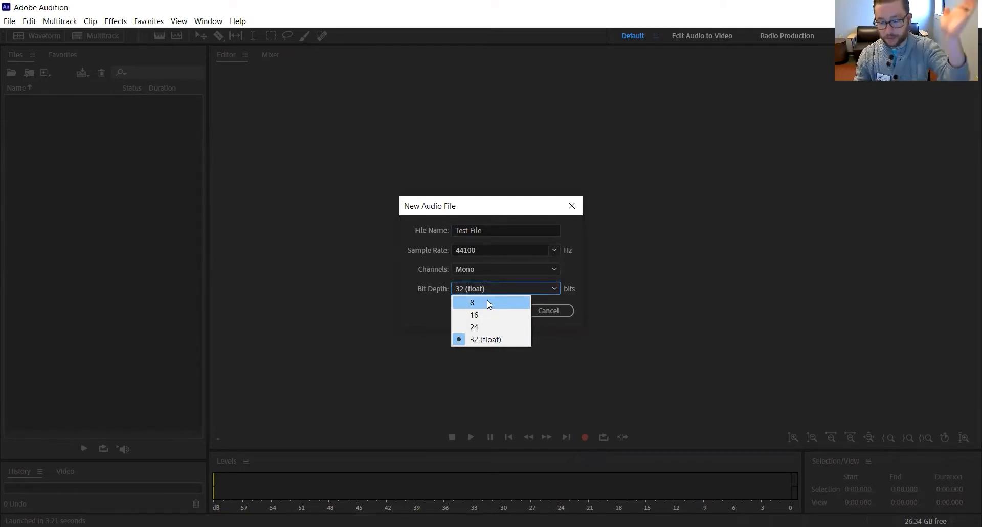
pyautogui.click(419, 295)
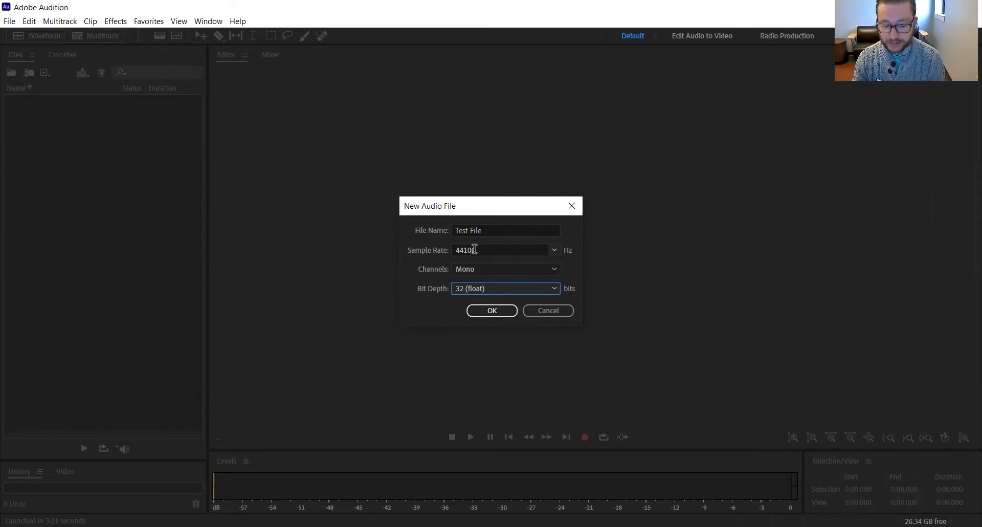
pyautogui.click(485, 309)
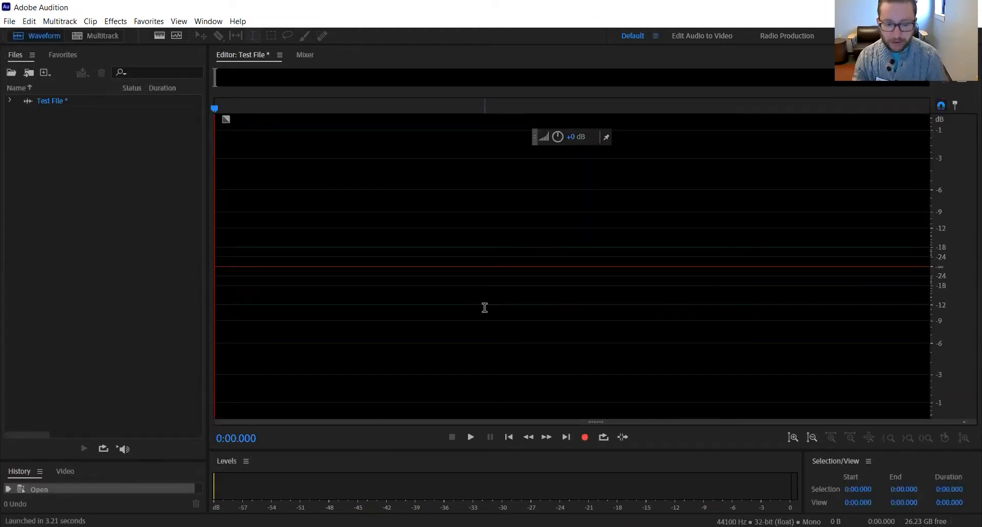
# Record about 31 seconds of speech into the empty Test File and stop the recording
pyautogui.click(496, 304)
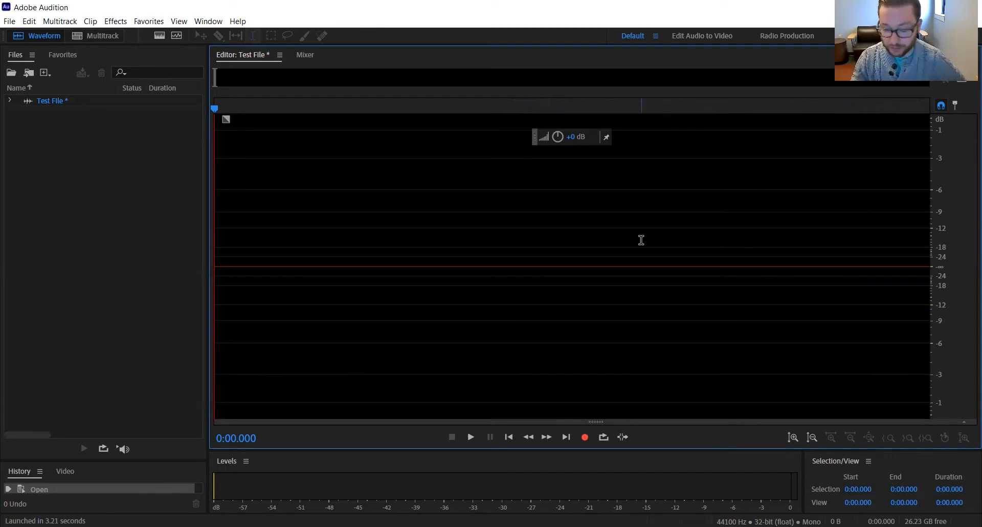
pyautogui.click(581, 440)
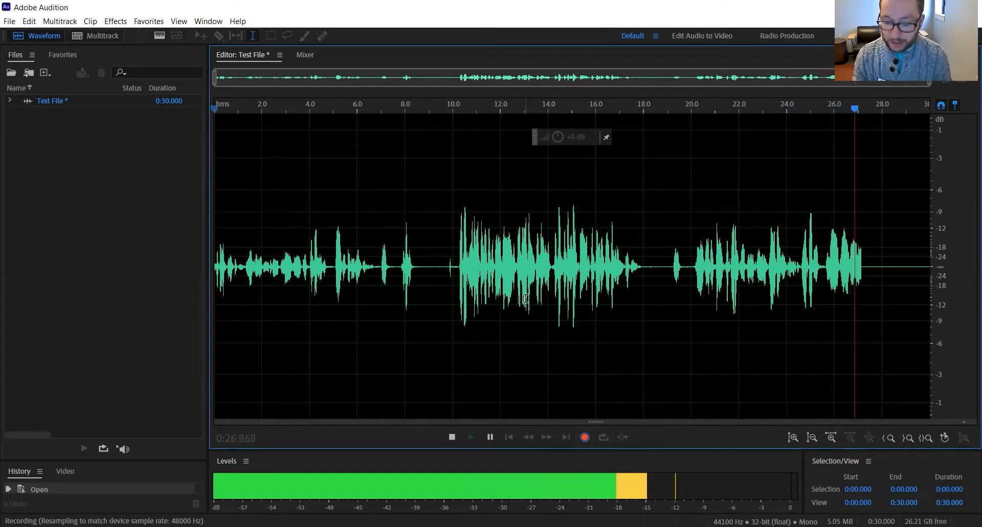
pyautogui.click(451, 438)
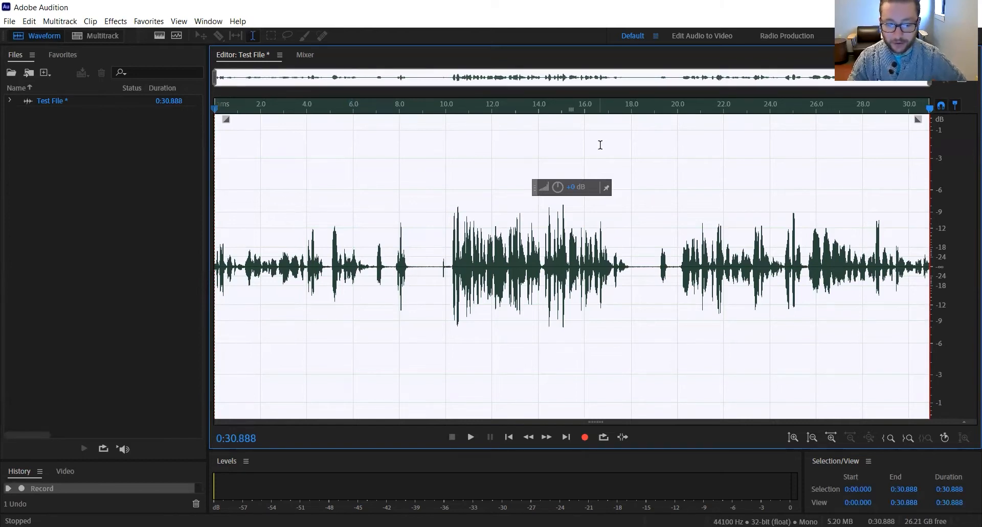
# Examine the recording at different playhead positions, from a close-up of its first second back to its full length
pyautogui.click(631, 143)
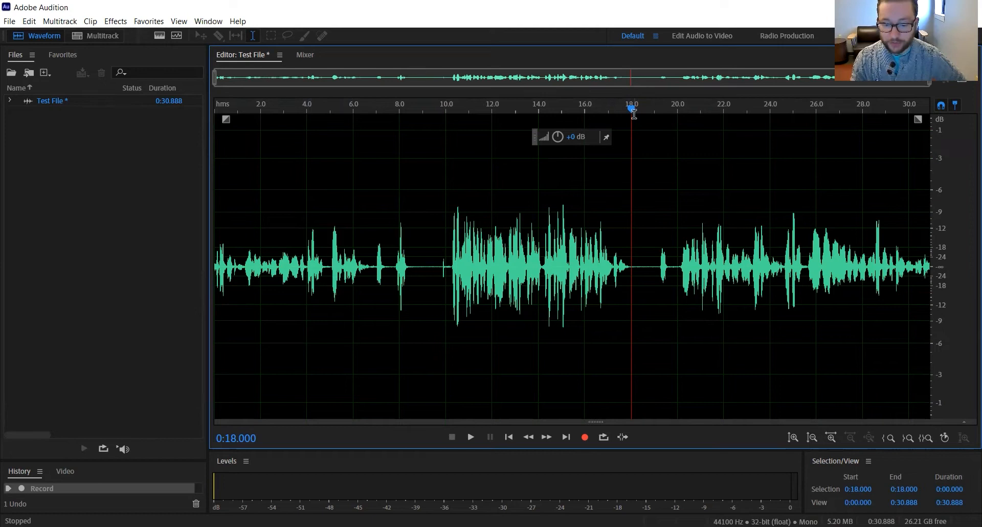
pyautogui.moveTo(629, 114); pyautogui.dragTo(747, 189)
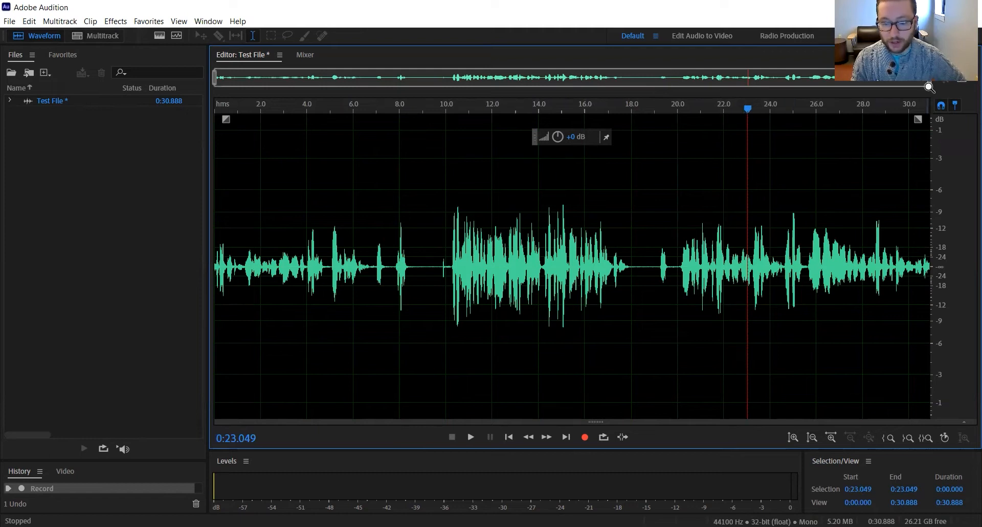
pyautogui.moveTo(929, 87); pyautogui.dragTo(312, 120)
pyautogui.moveTo(305, 78); pyautogui.dragTo(226, 80)
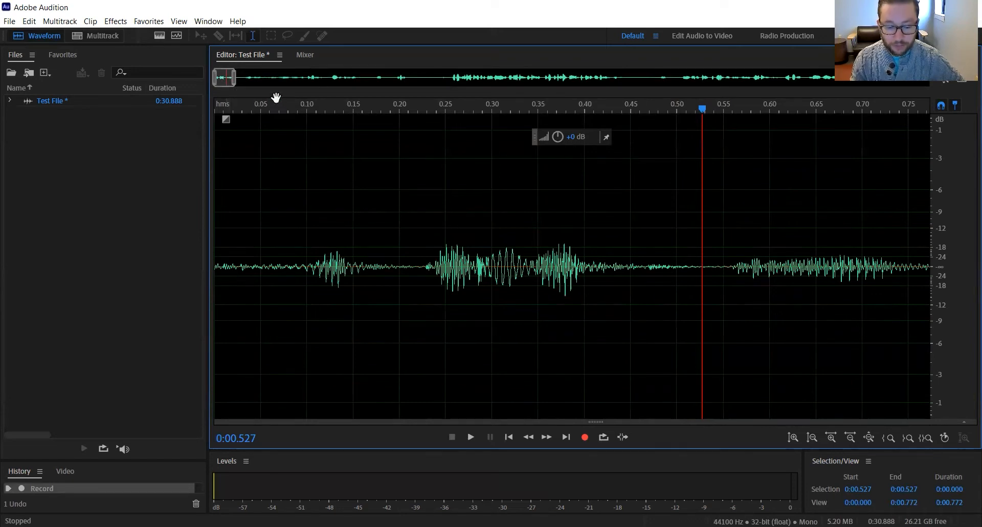
pyautogui.doubleClick(233, 77)
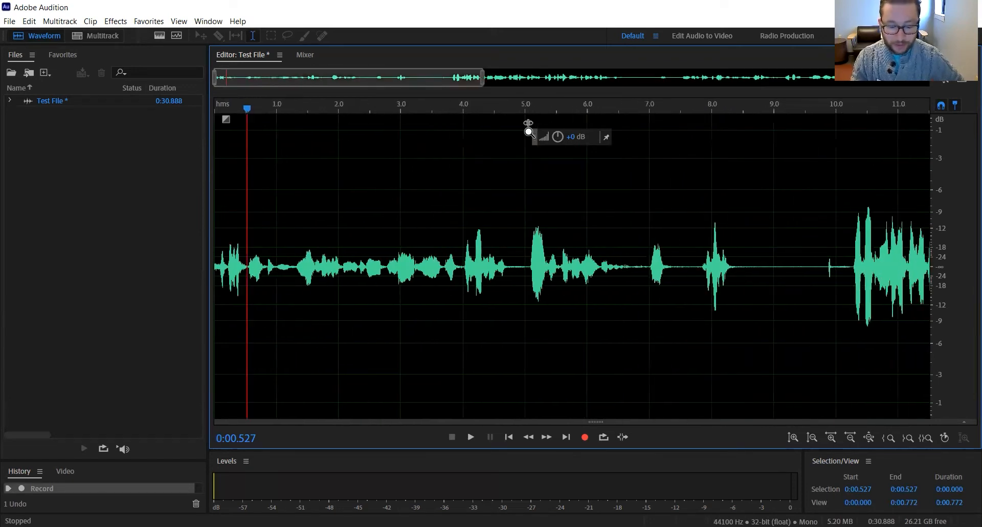
pyautogui.moveTo(225, 109); pyautogui.dragTo(221, 109)
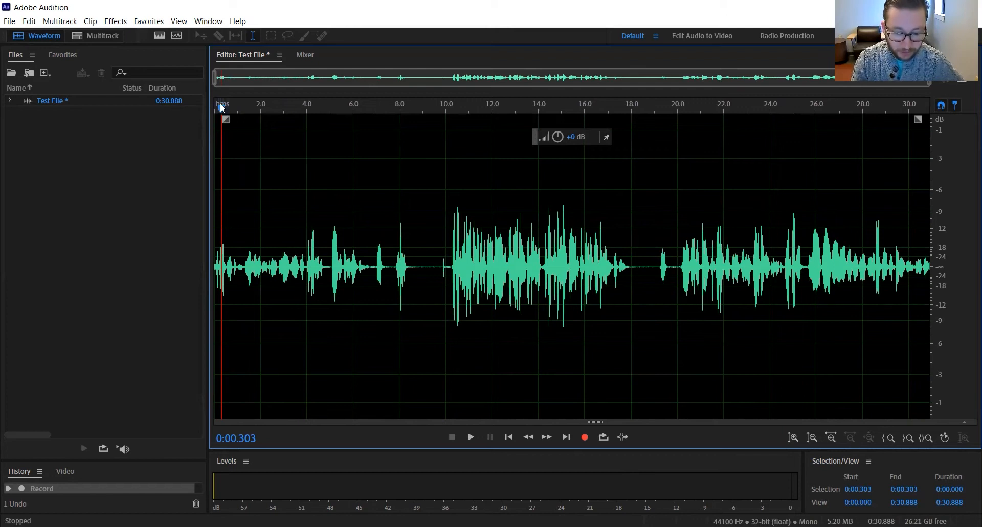
pyautogui.moveTo(928, 82); pyautogui.dragTo(227, 106)
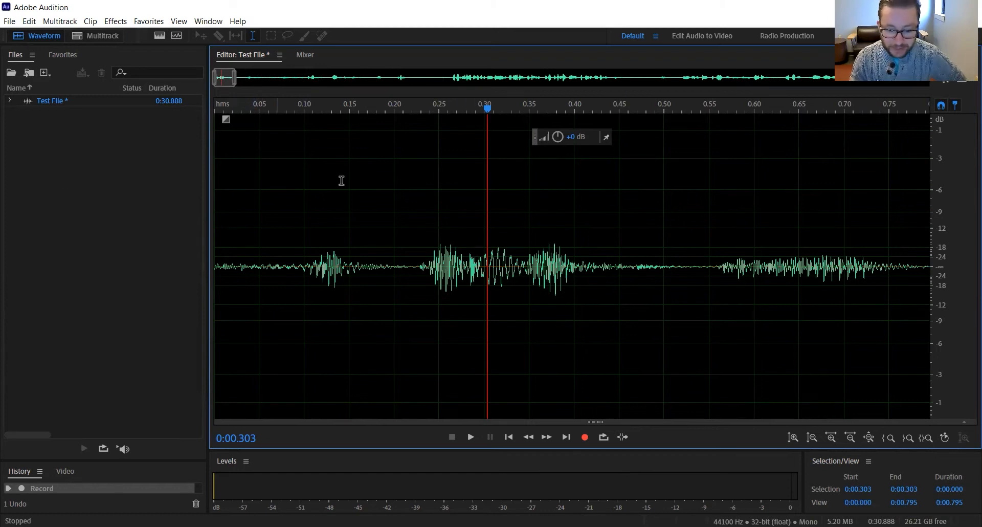
pyautogui.moveTo(236, 80); pyautogui.dragTo(968, 90)
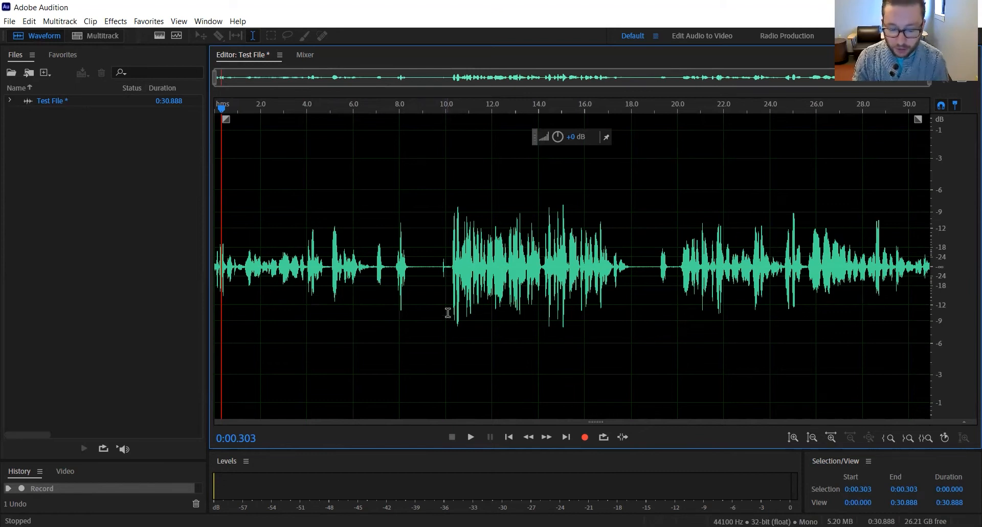
# Play the quiet passage between about 9.5 and 10 seconds to locate the short noise before the loud speech
pyautogui.scroll(1, 447, 313)
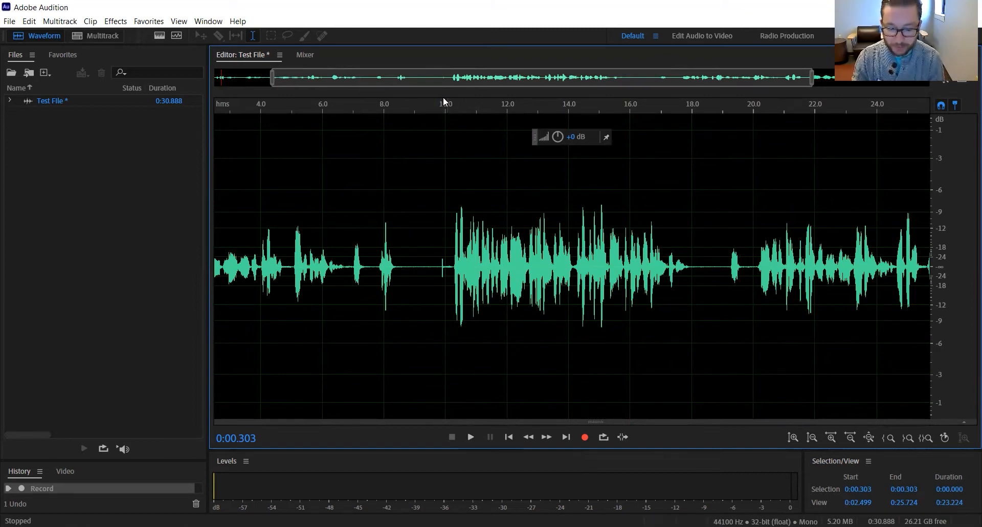
pyautogui.click(439, 110)
pyautogui.press('space')
pyautogui.click(427, 124)
pyautogui.press('space')
pyautogui.press('space')
pyautogui.click(429, 109)
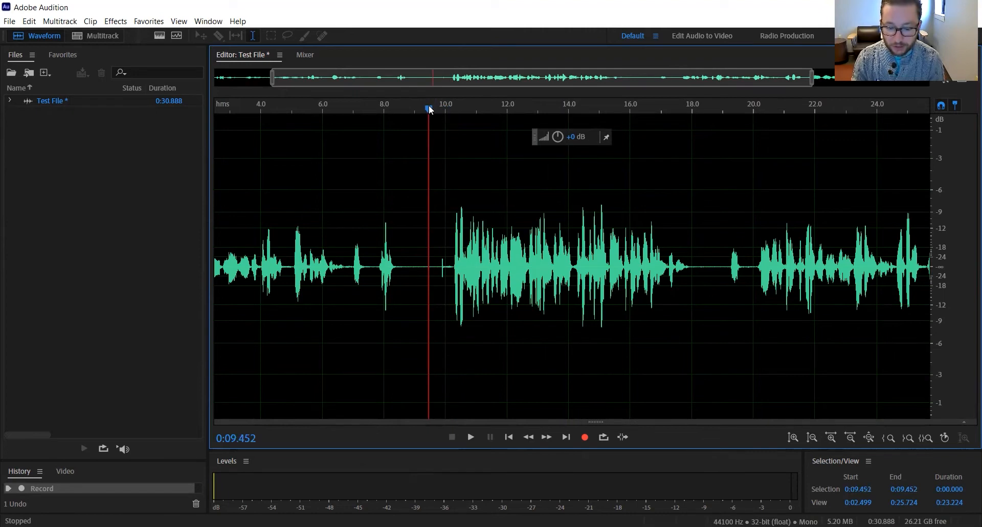
pyautogui.moveTo(429, 109); pyautogui.dragTo(432, 111)
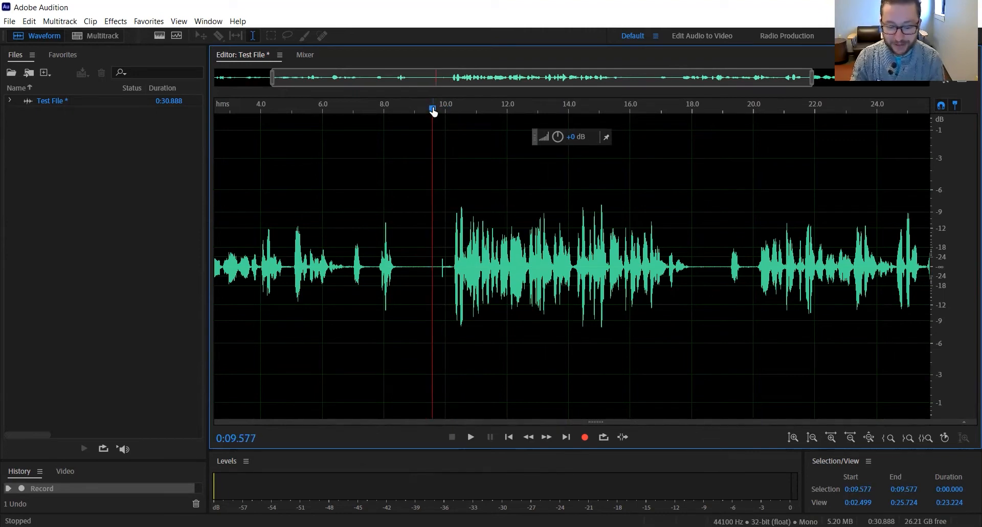
pyautogui.press('space')
pyautogui.press('space')
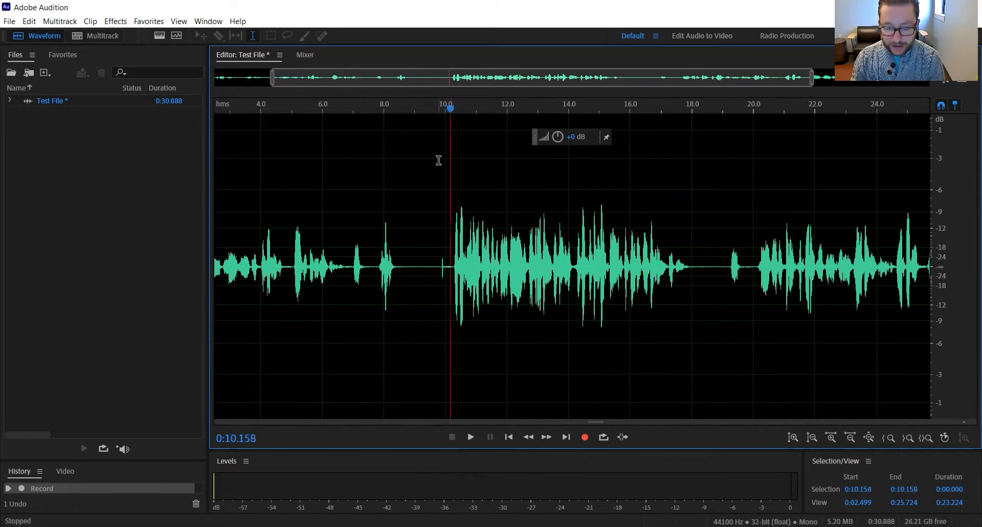
# Delete the short noise between about 9.8 and 10.25 seconds and all audio before the loud speech
pyautogui.scroll(4, 438, 160)
pyautogui.moveTo(446, 272); pyautogui.dragTo(549, 293)
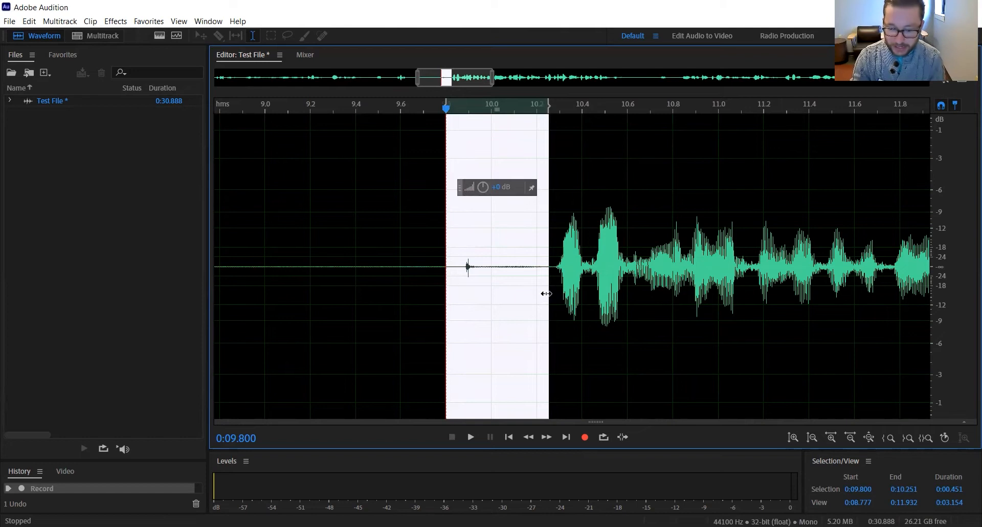
pyautogui.press('Delete')
pyautogui.scroll(-2, 548, 294)
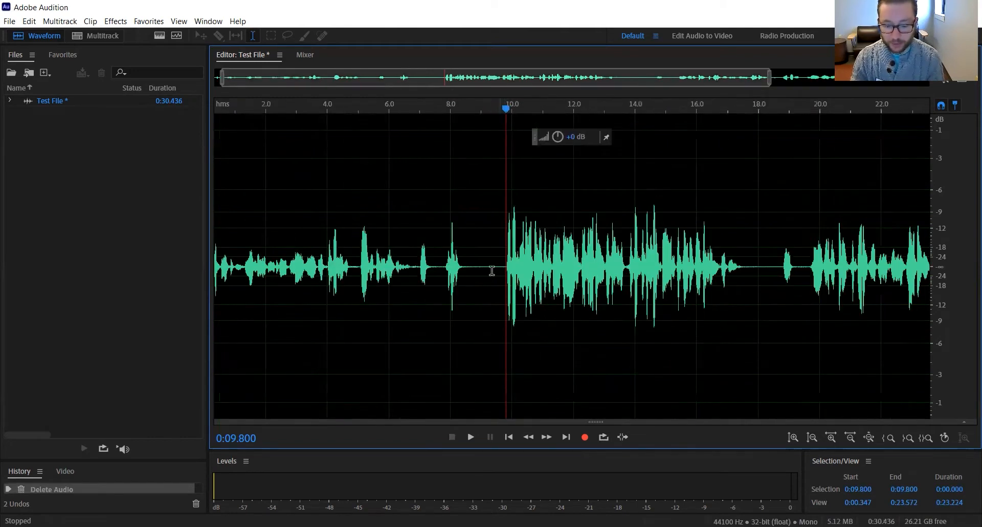
pyautogui.moveTo(534, 266); pyautogui.dragTo(1, 329)
pyautogui.press('Delete')
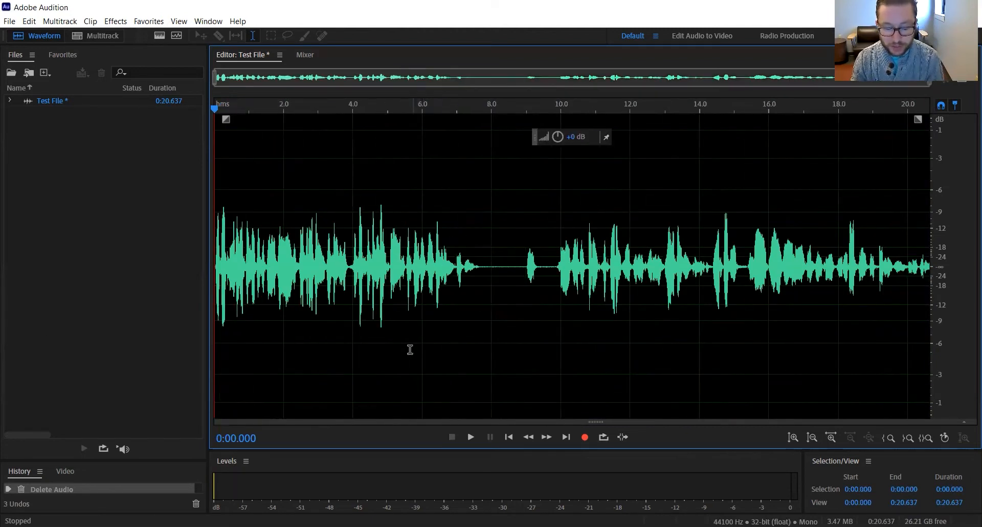
# Play the trimmed clip to find where the phrase ends and delete everything from about 7.76 seconds onward
pyautogui.press('space')
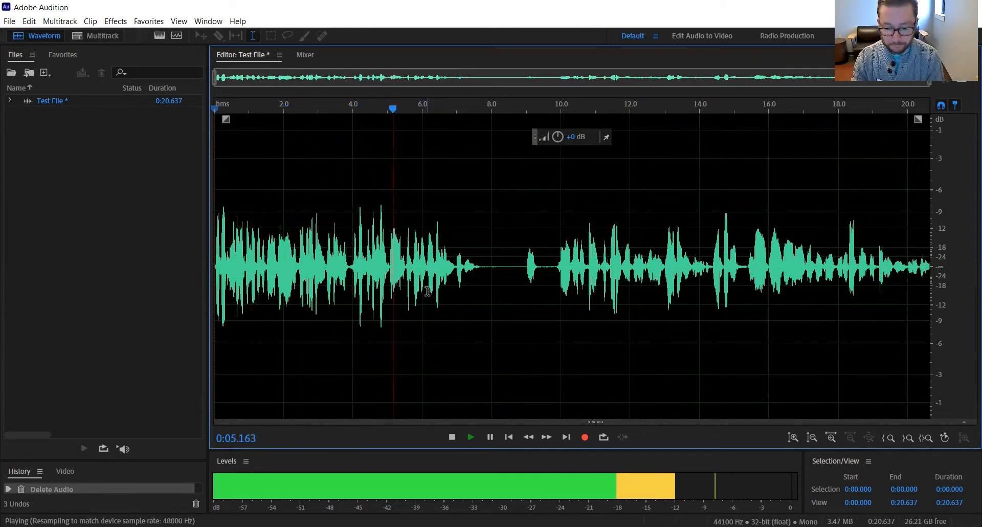
pyautogui.scroll(1, 486, 285)
pyautogui.scroll(2, 482, 339)
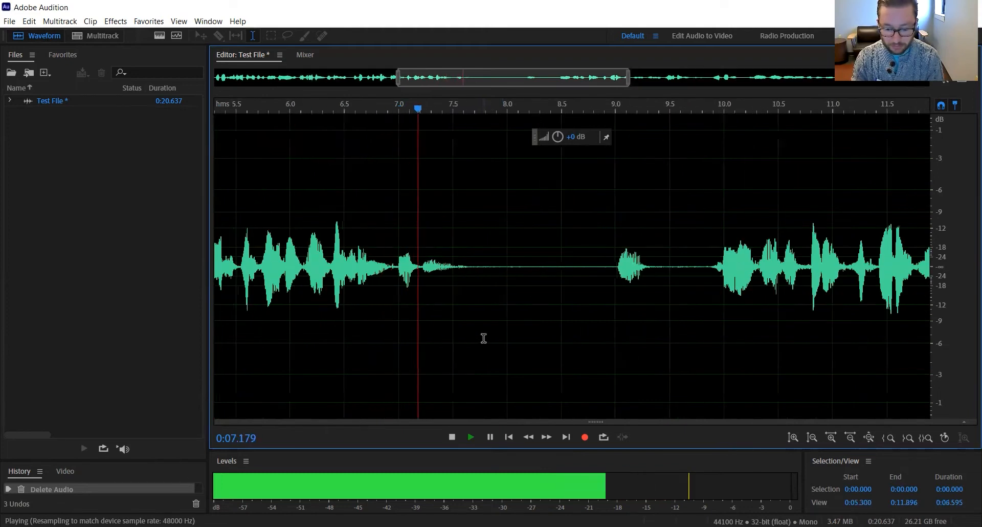
pyautogui.press('space')
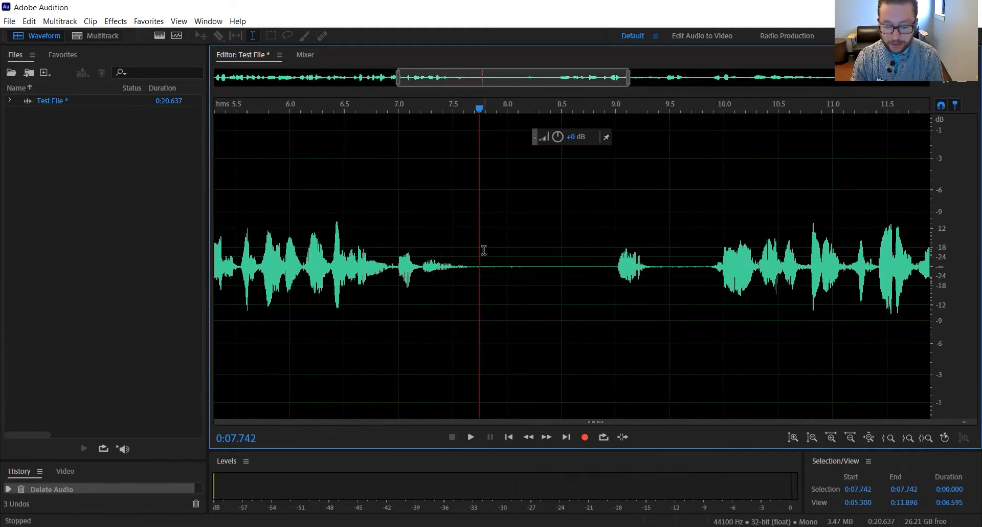
pyautogui.moveTo(481, 229); pyautogui.dragTo(966, 320)
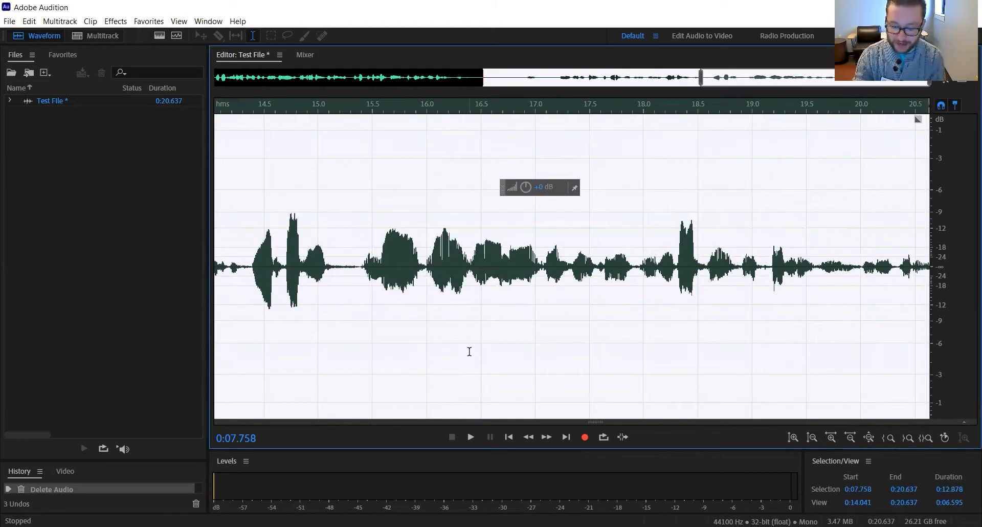
pyautogui.press('Delete')
pyautogui.scroll(-2, 470, 352)
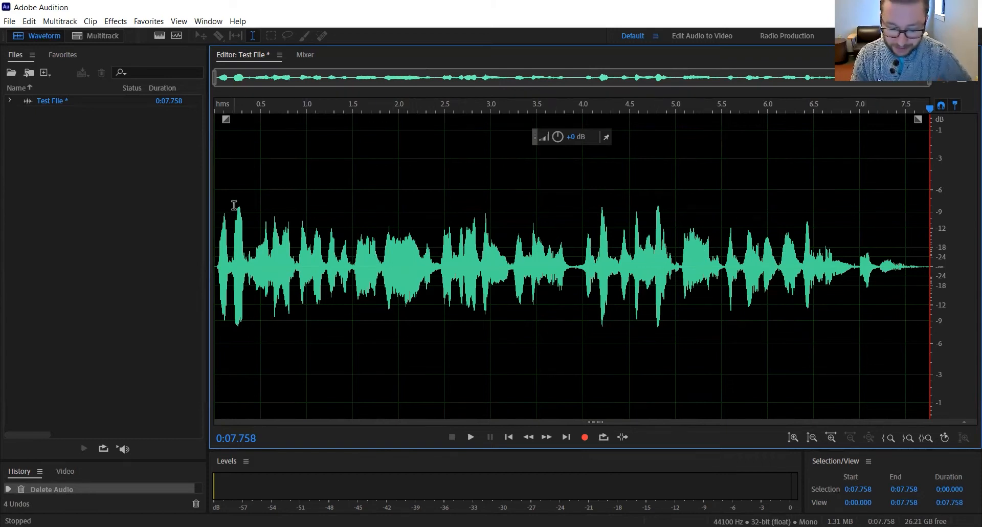
# Compare the loud peak near 0.25 seconds with the quieter passage near 3.74 seconds in the waveform
pyautogui.moveTo(238, 209); pyautogui.dragTo(241, 210)
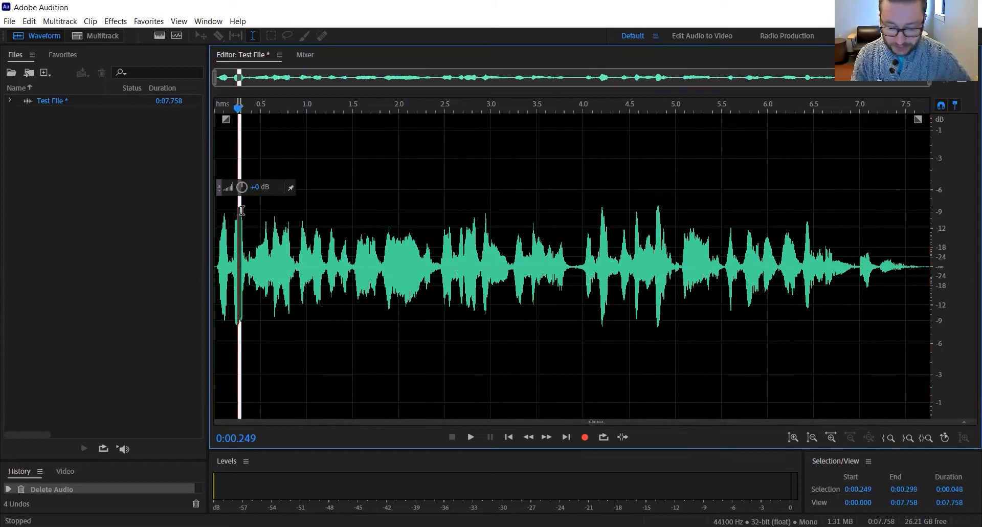
pyautogui.click(334, 235)
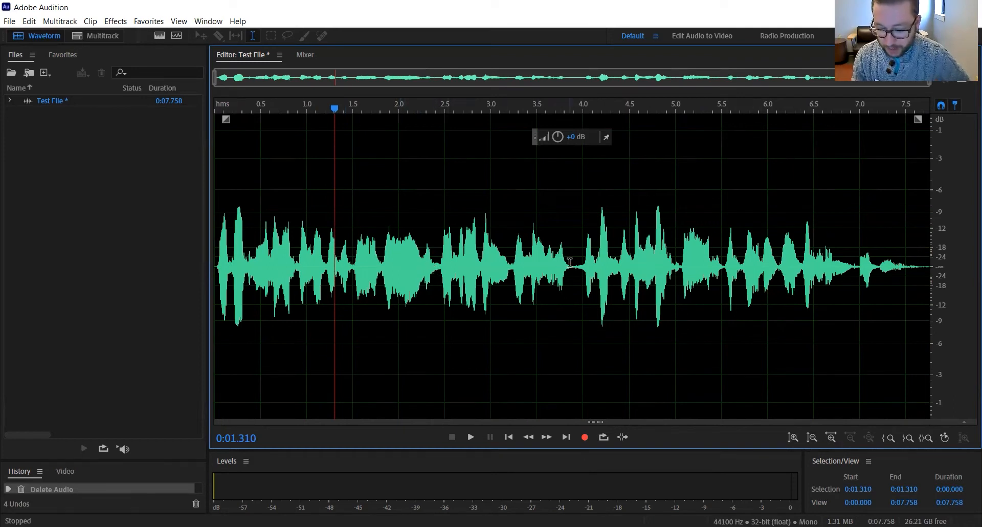
pyautogui.moveTo(560, 257); pyautogui.dragTo(562, 256)
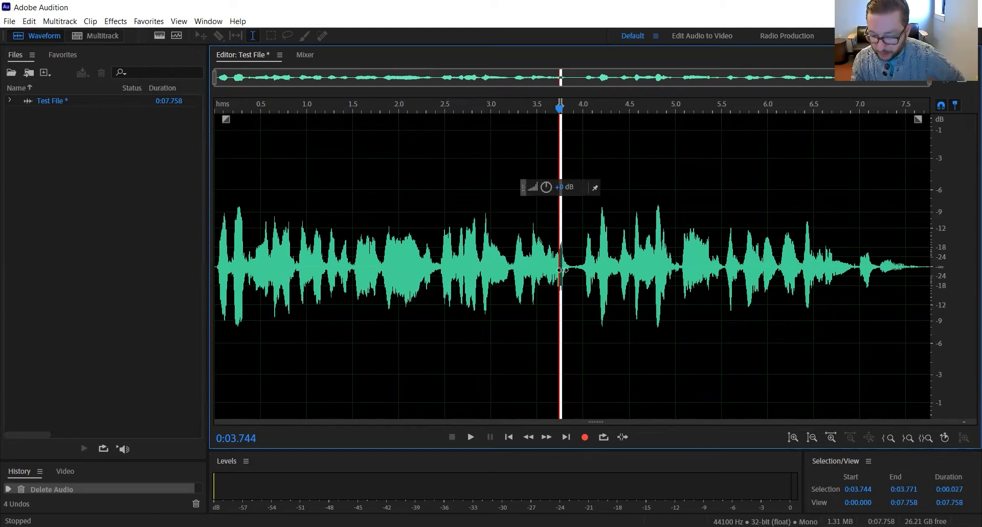
pyautogui.click(553, 265)
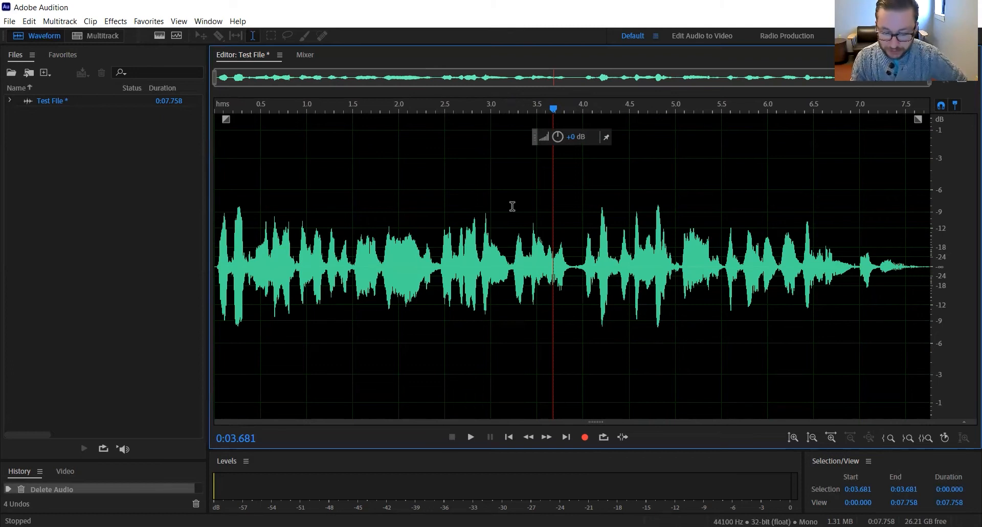
# Amplify the entire clip repeatedly until its waveform fills the whole display, and play back the overdriven audio
pyautogui.hotkey('ctrl', 'a')
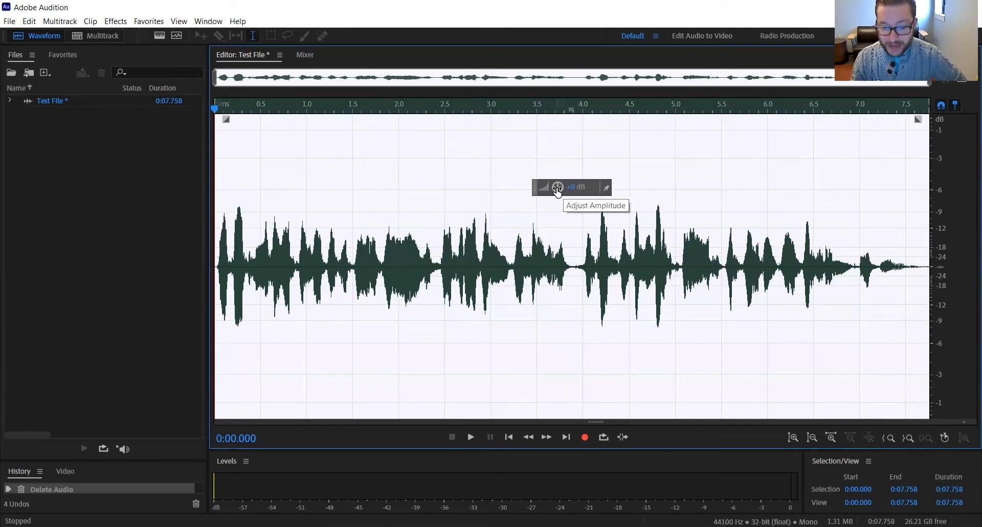
pyautogui.moveTo(556, 187); pyautogui.dragTo(967, 234)
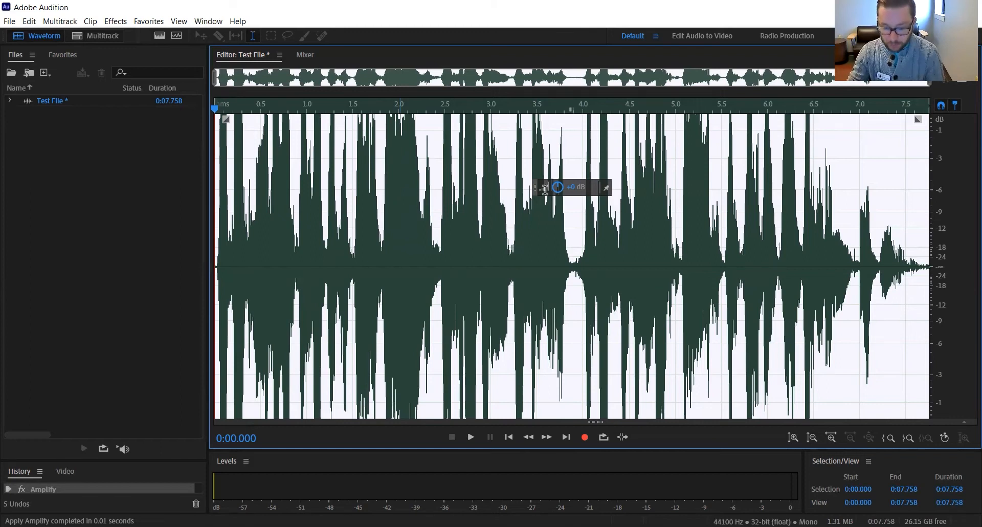
pyautogui.moveTo(584, 188); pyautogui.dragTo(636, 189)
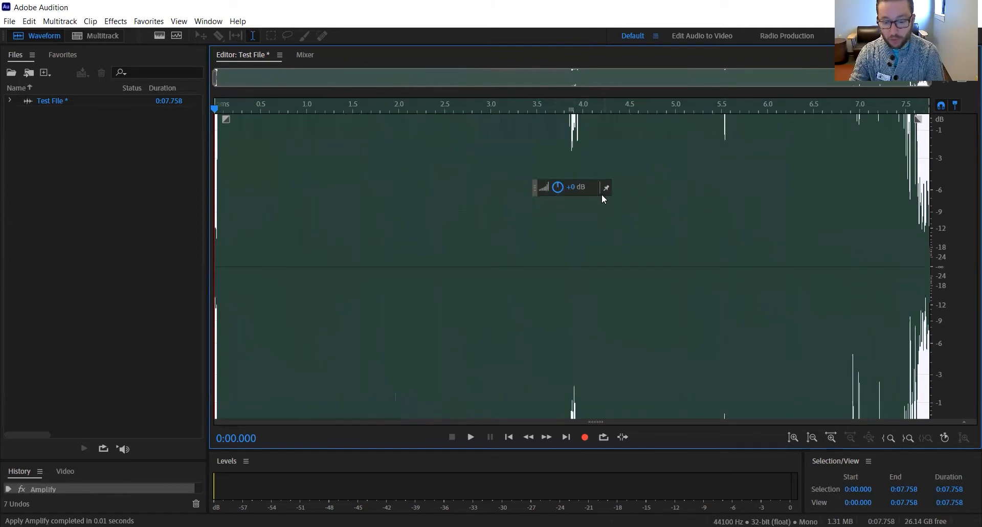
pyautogui.moveTo(563, 188); pyautogui.dragTo(667, 187)
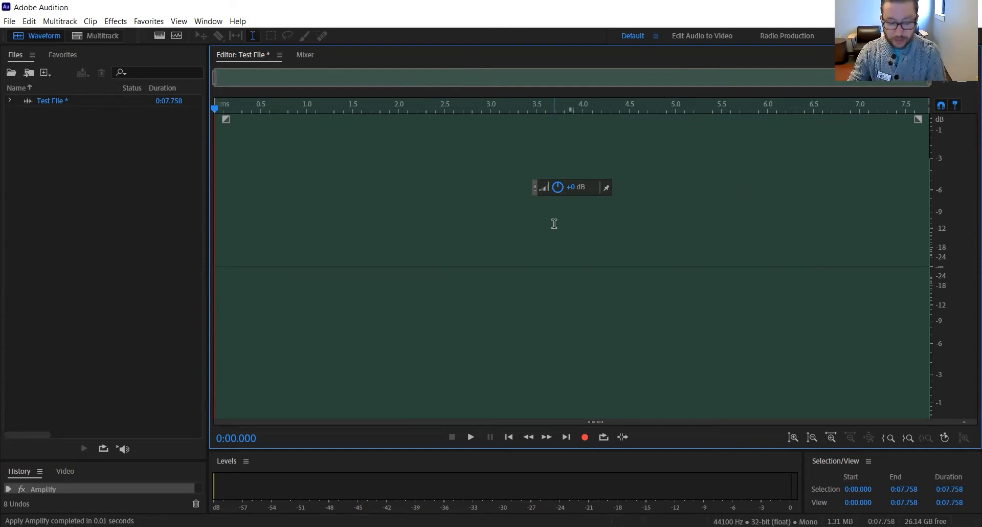
pyautogui.press('space')
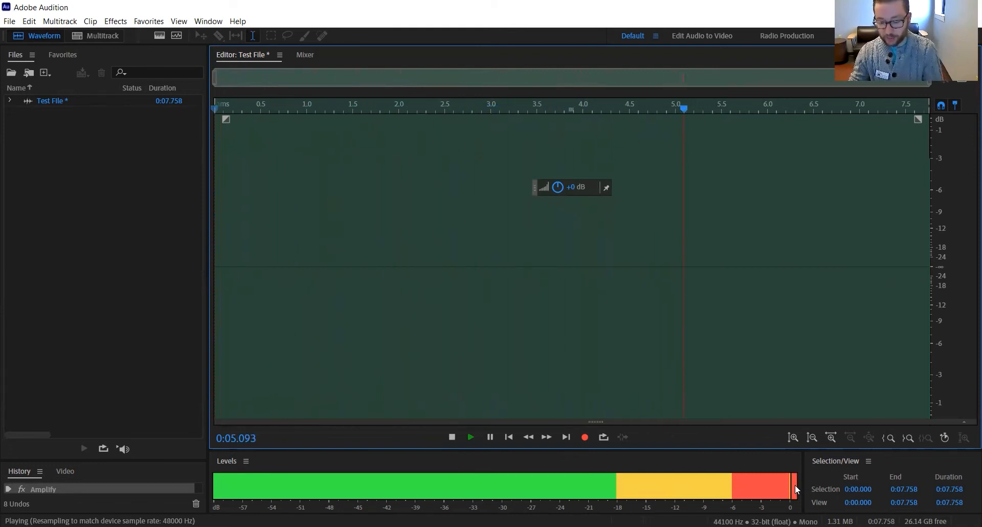
pyautogui.press('space')
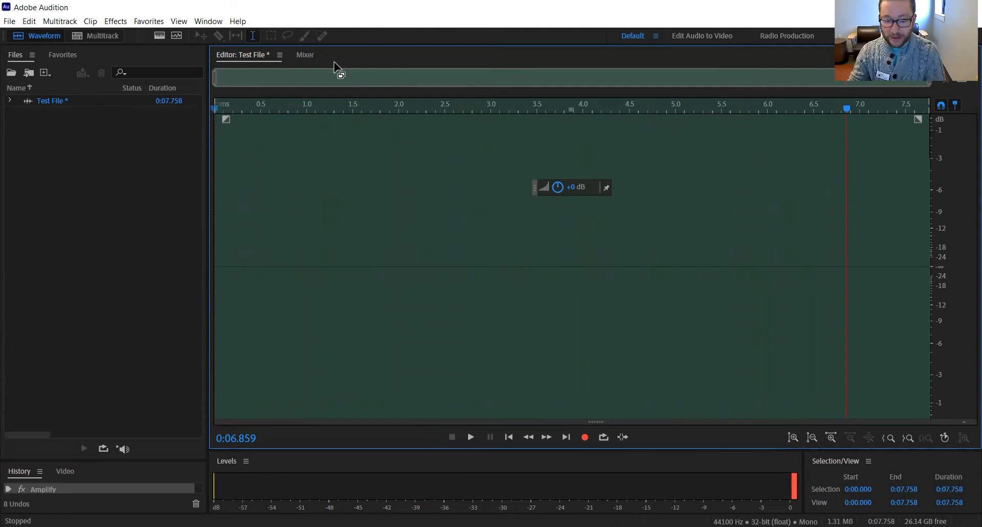
# Play the overdriven clip to its end, and replay it from about the 3-second mark
pyautogui.press('space')
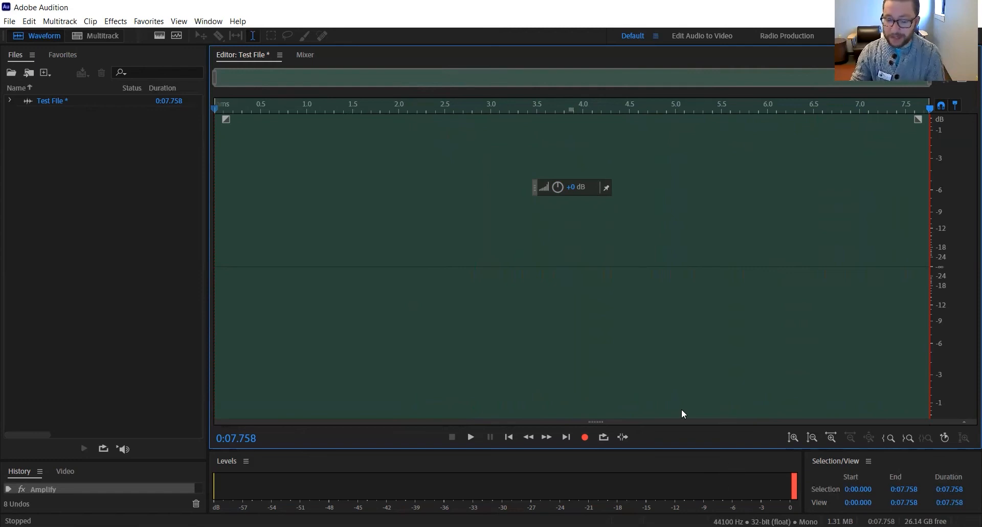
pyautogui.click(494, 109)
pyautogui.press('space')
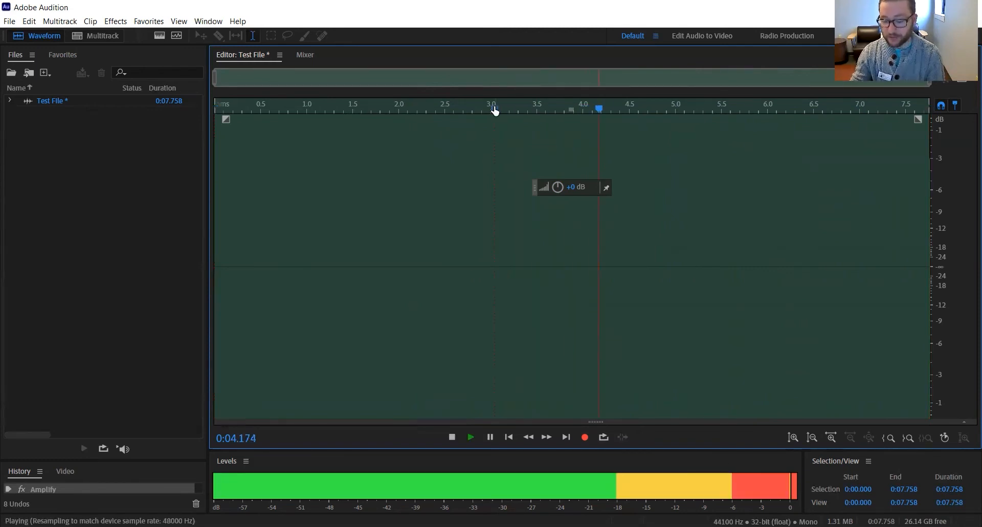
pyautogui.press('space')
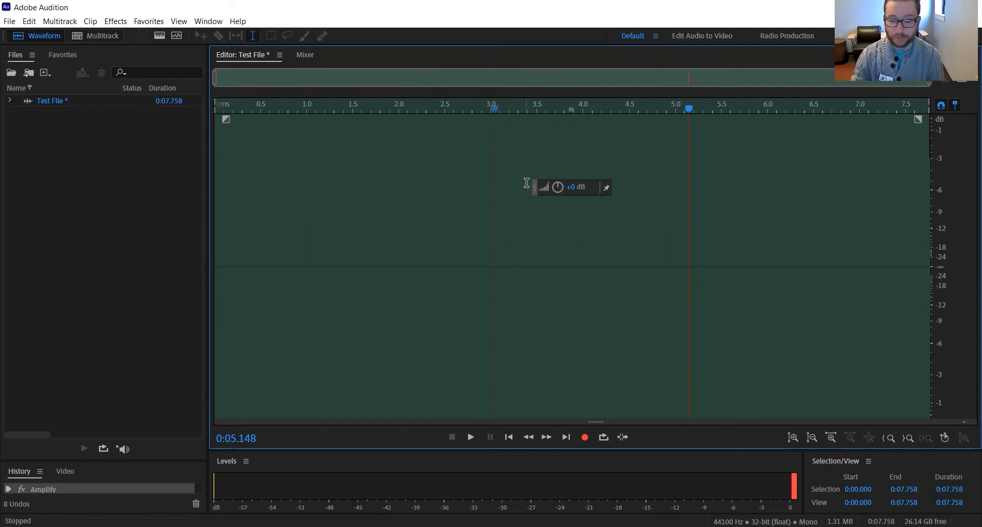
# Lower the whole clip's amplitude until its loudest peaks sit near -6 dB, and review the edits listed in the History
pyautogui.moveTo(558, 189); pyautogui.dragTo(379, 202)
pyautogui.click(398, 244)
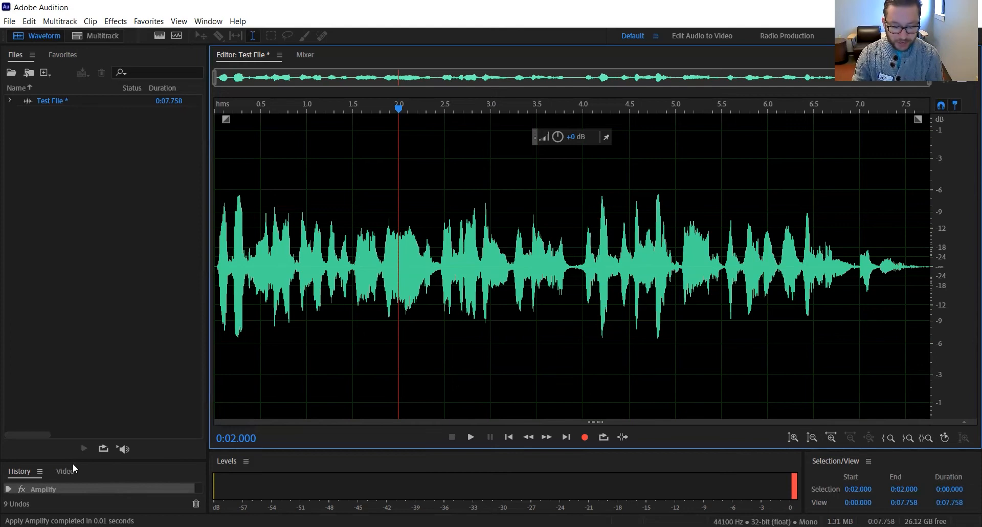
pyautogui.moveTo(69, 459); pyautogui.dragTo(62, 266)
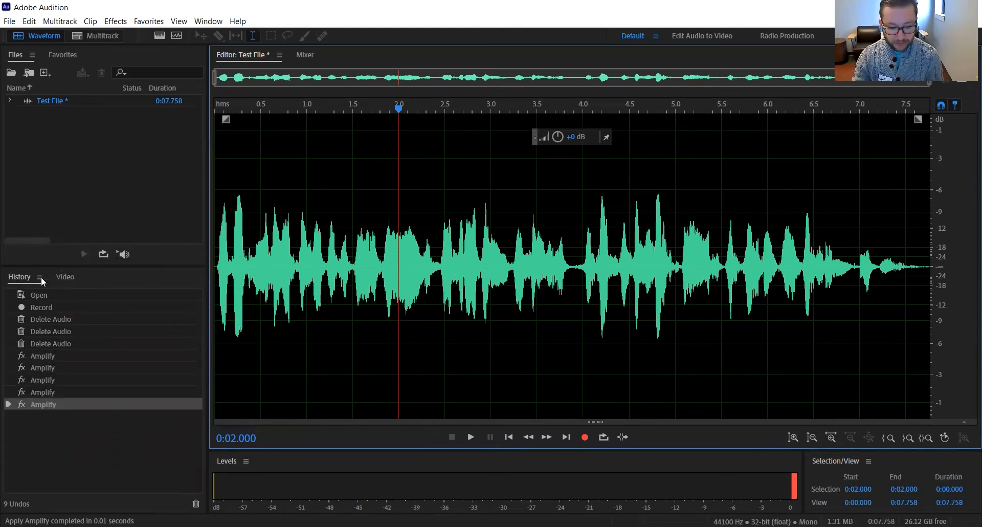
pyautogui.moveTo(104, 265); pyautogui.dragTo(102, 464)
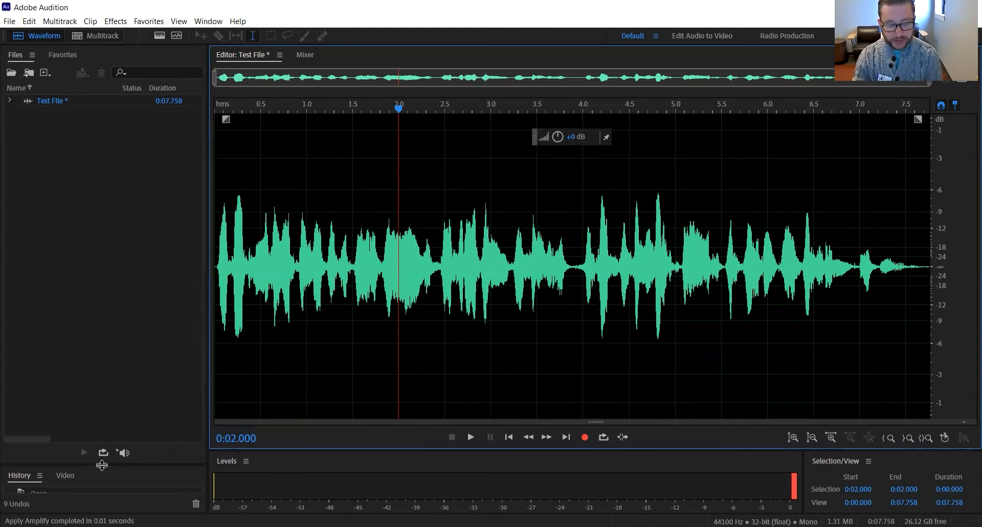
pyautogui.press('space')
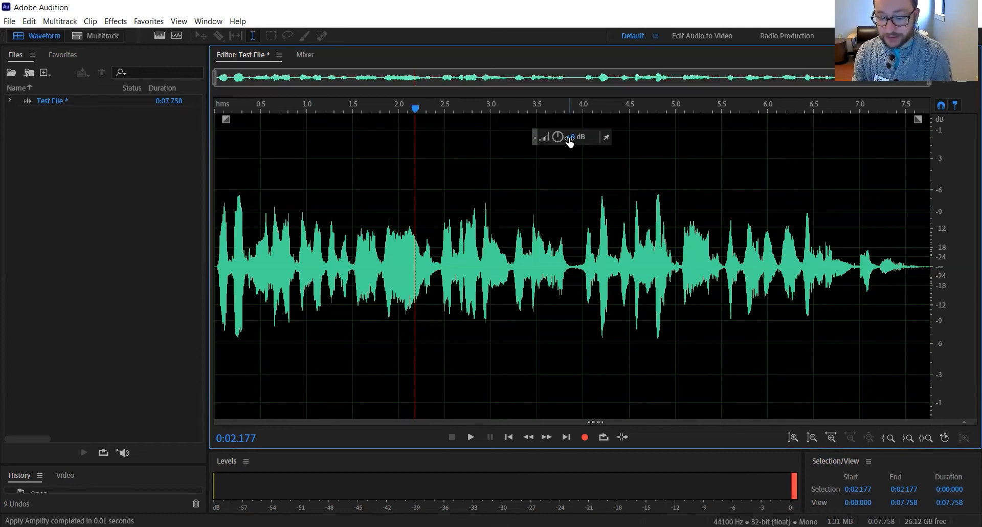
# Reduce the entire clip's amplitude by 96 dB and play it back from the start
pyautogui.moveTo(569, 137); pyautogui.dragTo(379, 177)
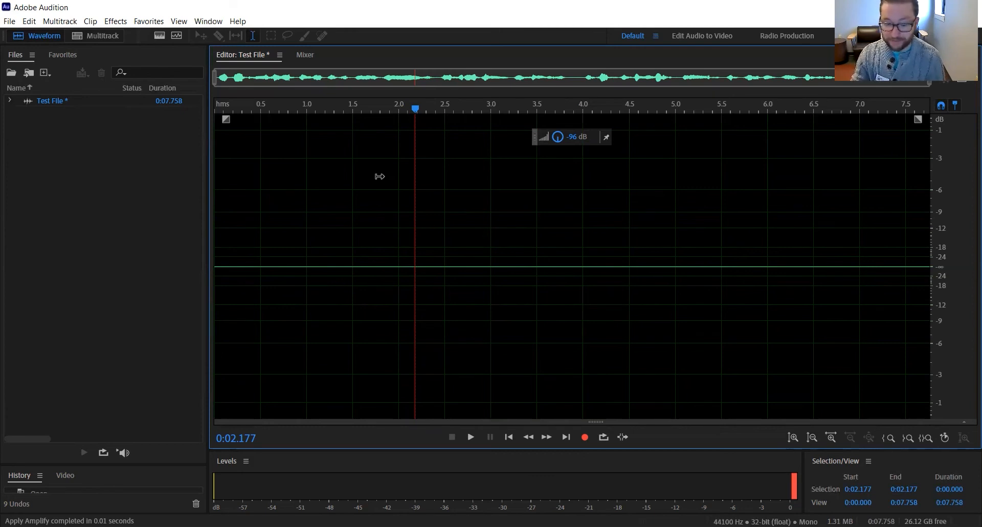
pyautogui.moveTo(379, 176); pyautogui.dragTo(384, 179)
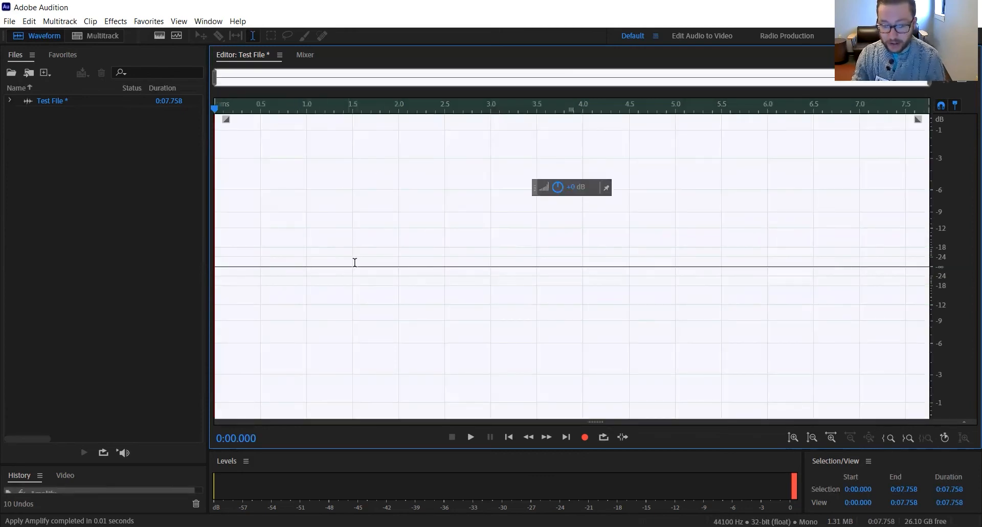
pyautogui.press('space')
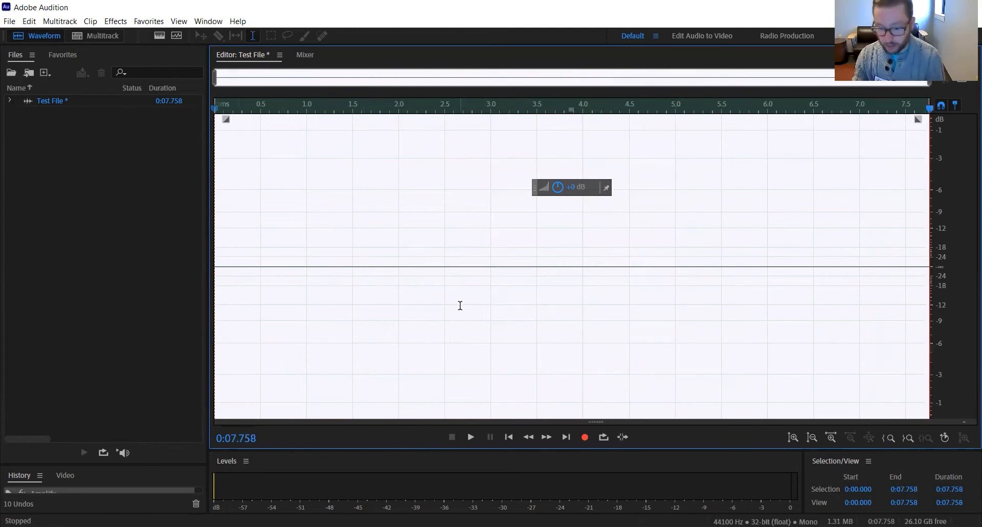
# Amplify the entire flattened clip repeatedly until its loudest peaks reach about -6 dB
pyautogui.moveTo(563, 193); pyautogui.dragTo(615, 208)
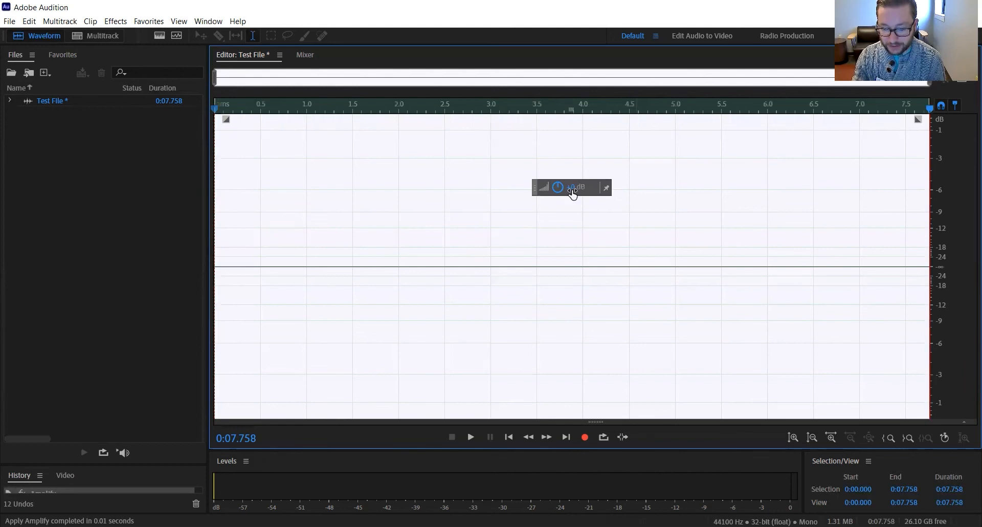
pyautogui.moveTo(556, 189); pyautogui.dragTo(684, 196)
pyautogui.moveTo(557, 191); pyautogui.dragTo(616, 185)
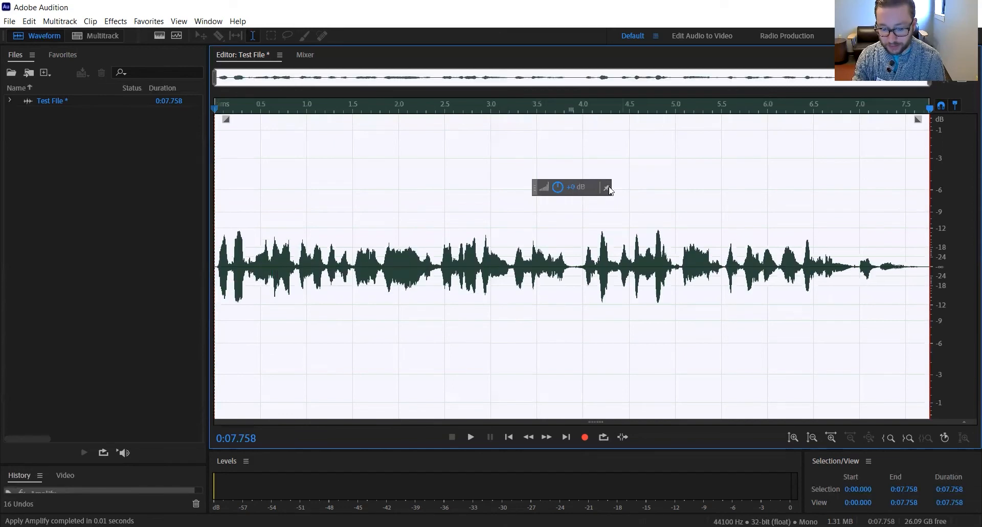
pyautogui.moveTo(556, 190); pyautogui.dragTo(585, 189)
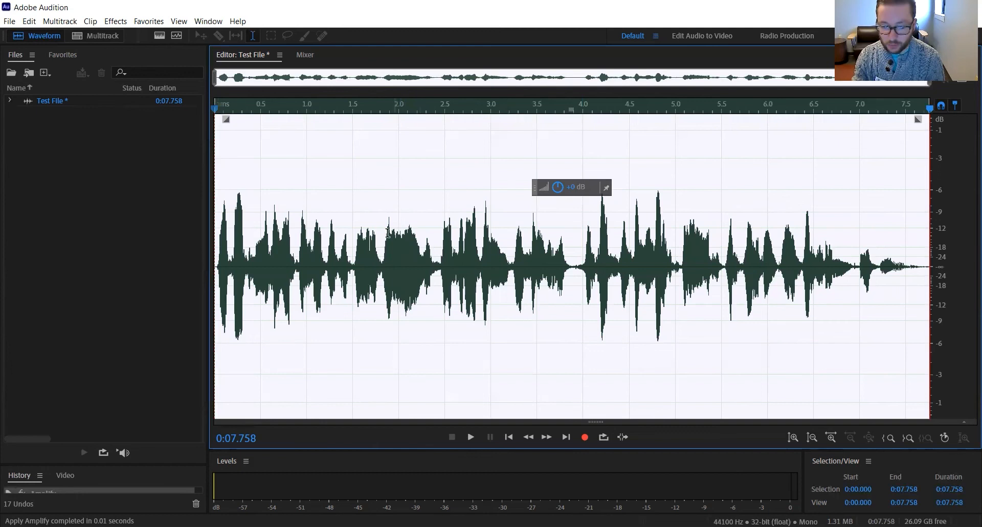
# Play the re-amplified clip through from the start and clear the full-clip selection
pyautogui.press('space')
pyautogui.press('space')
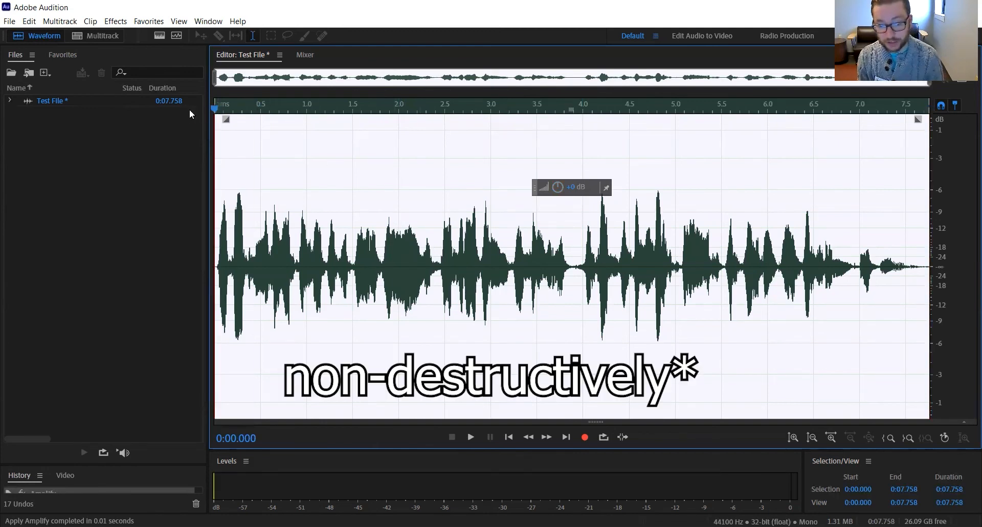
pyautogui.press('space')
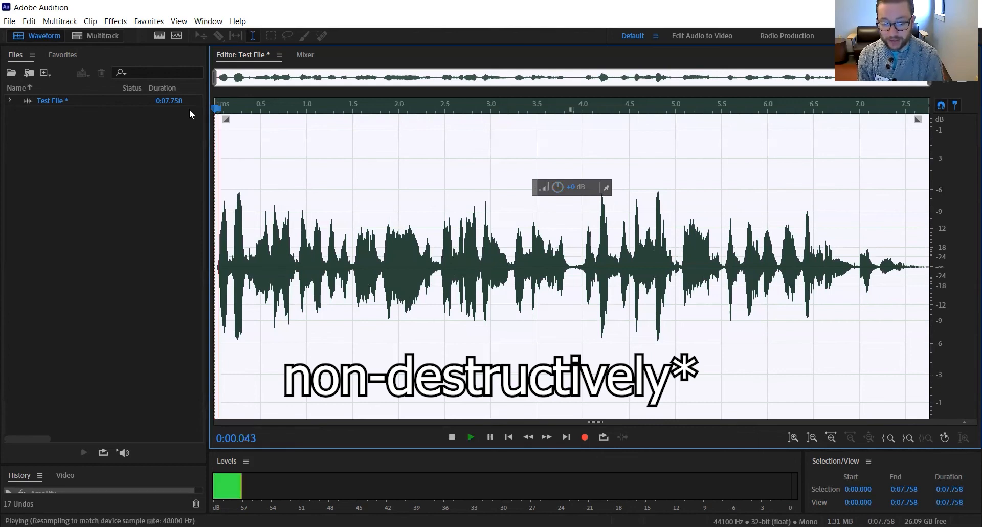
pyautogui.press('space')
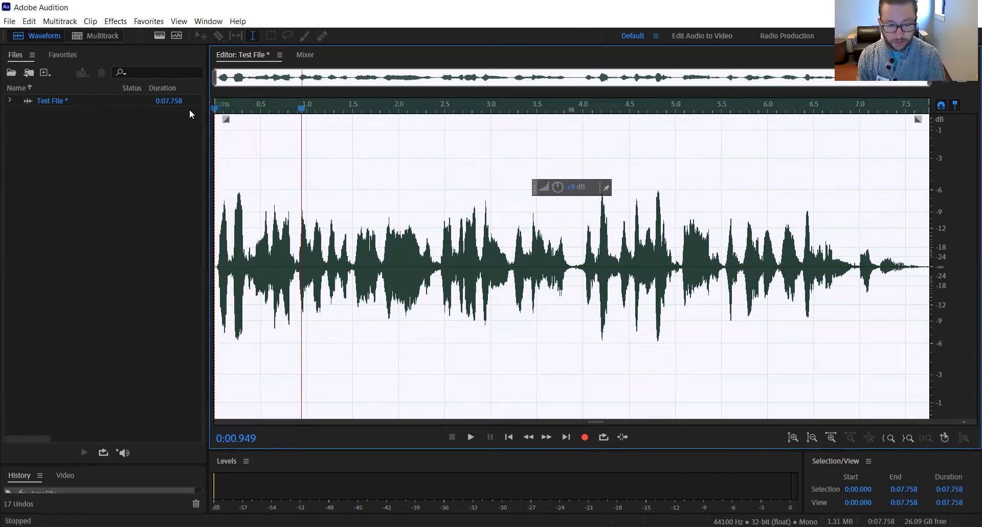
pyautogui.press('space')
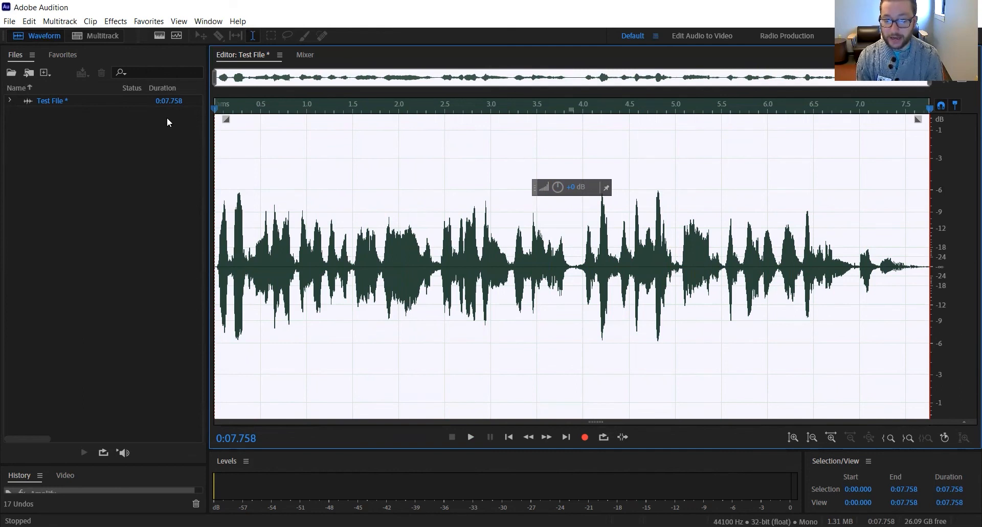
pyautogui.click(413, 236)
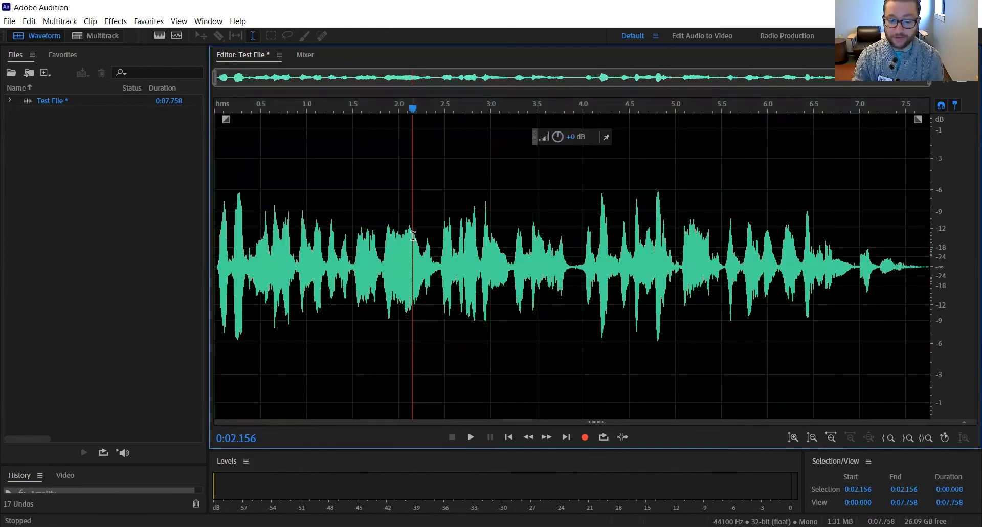